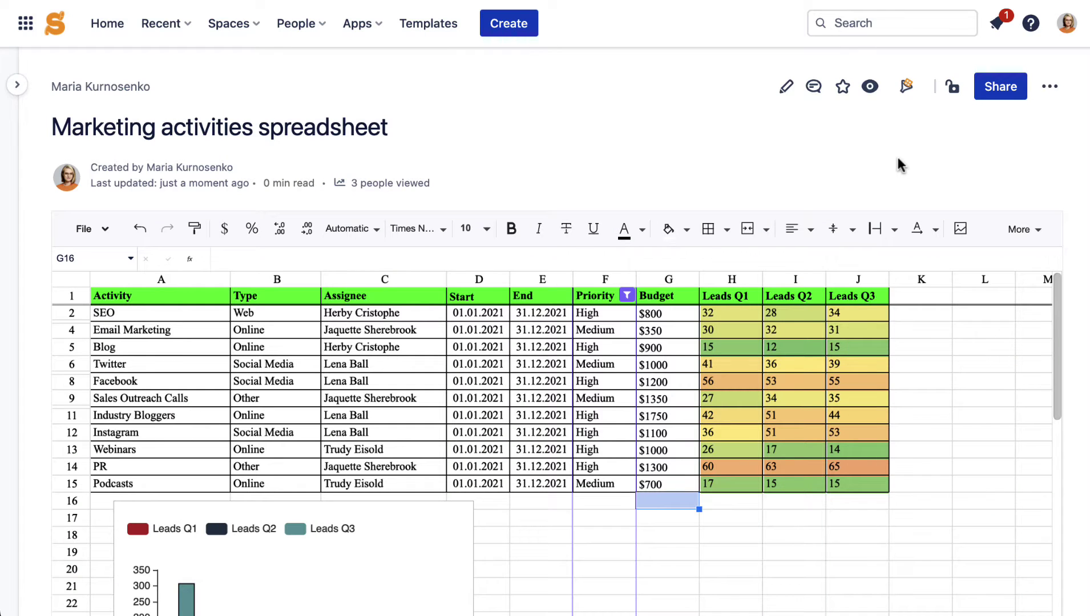
Step: Insert a Table Spreadsheet macro via /table spreadsheet and select cells A1:J15
left_click(787, 87)
type("/table spre")
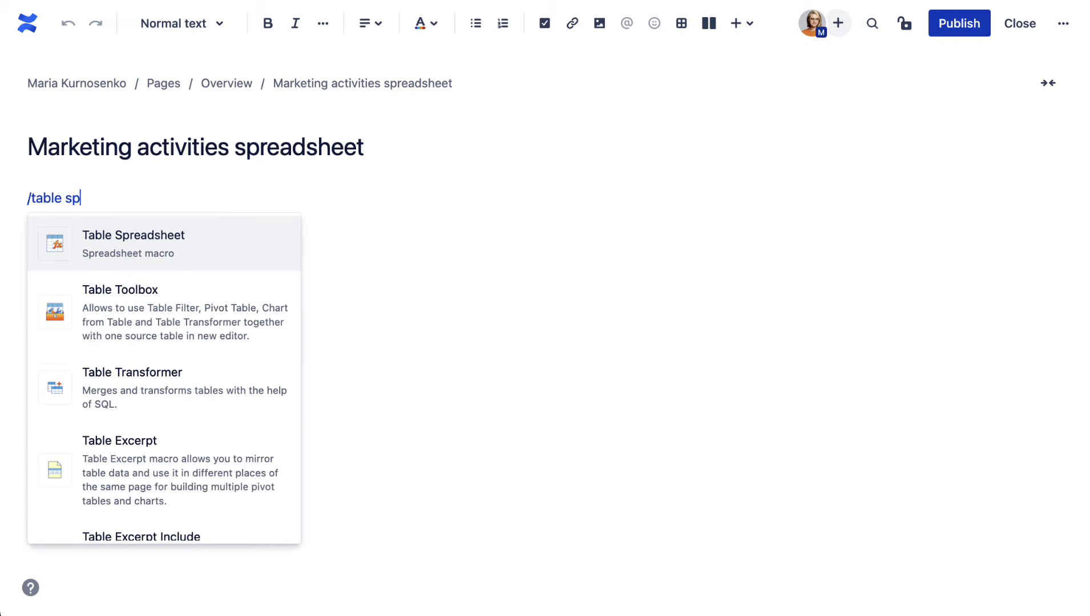
left_click(258, 253)
left_click_drag(53, 131, 620, 374)
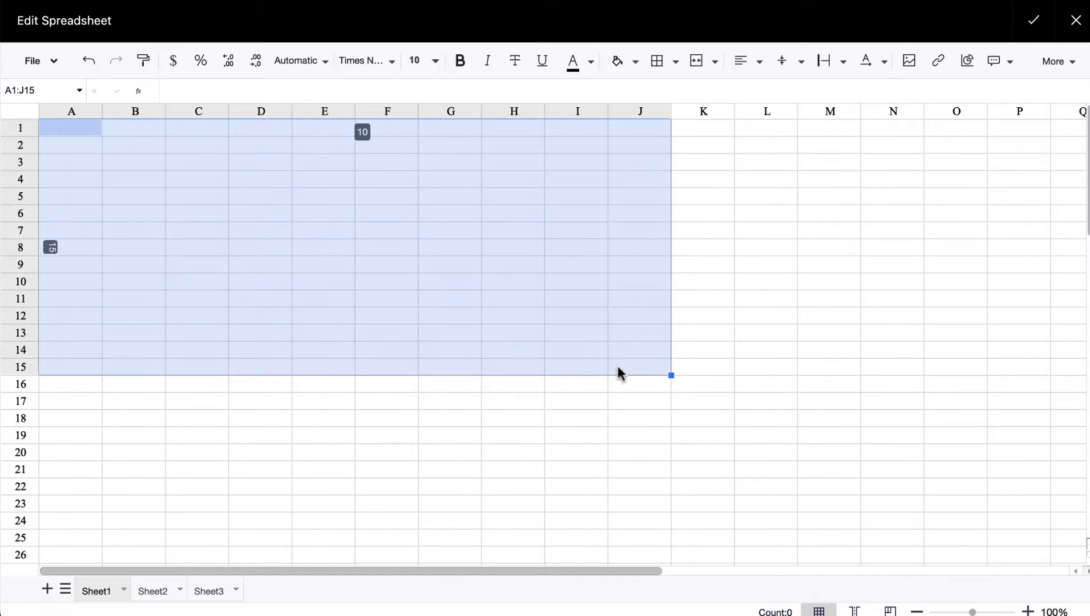
Step: Apply All Borders to A1:J15 and fill the header row A1:J1 green
left_click(661, 63)
left_click(768, 213)
left_click(75, 133)
left_click(640, 133, "shift")
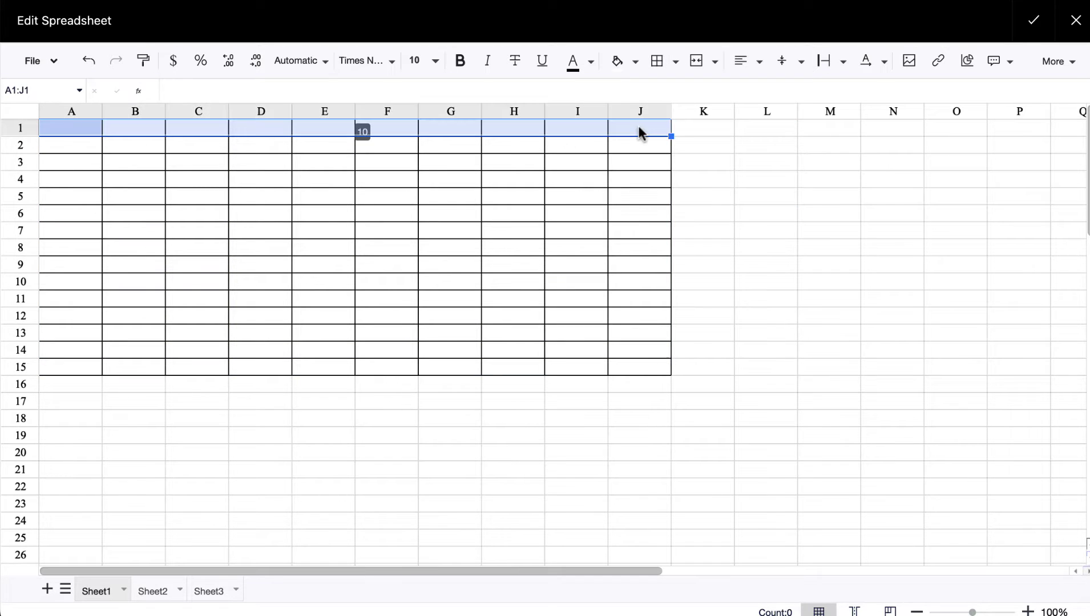
left_click(635, 62)
left_click(676, 137)
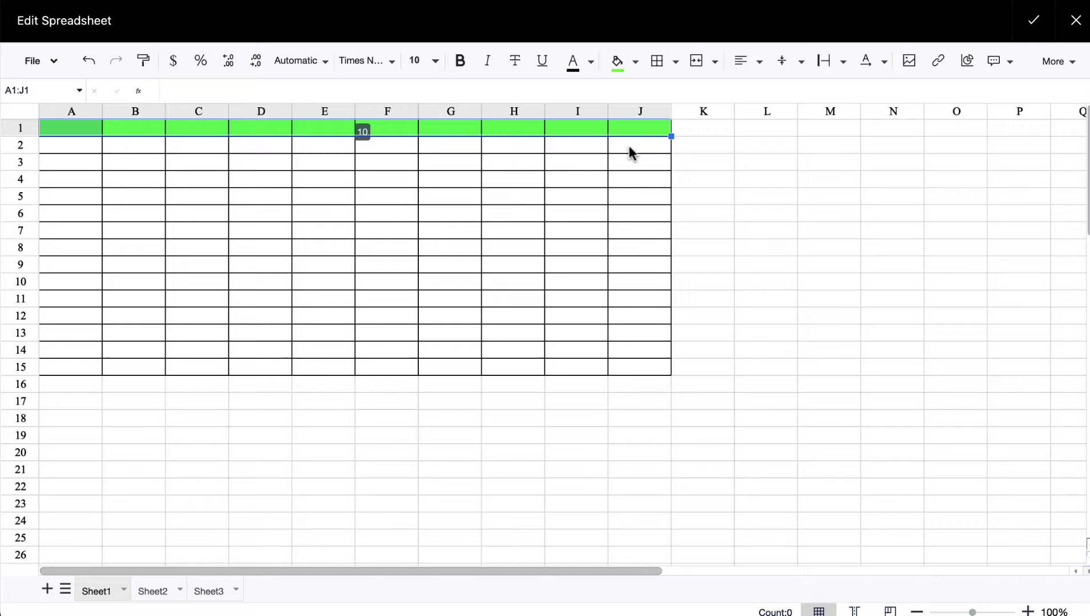
Step: Enter the headings 'Activity' in A1 and 'Type' in B1
left_click(71, 146)
left_click(68, 130)
type("Ac")
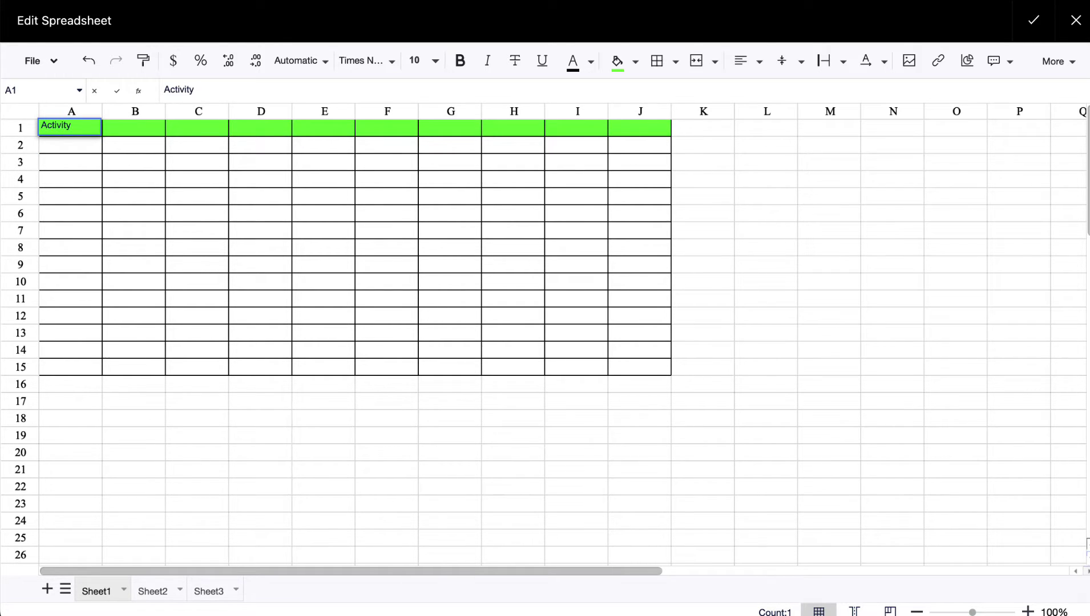
type("tivity")
key("Return")
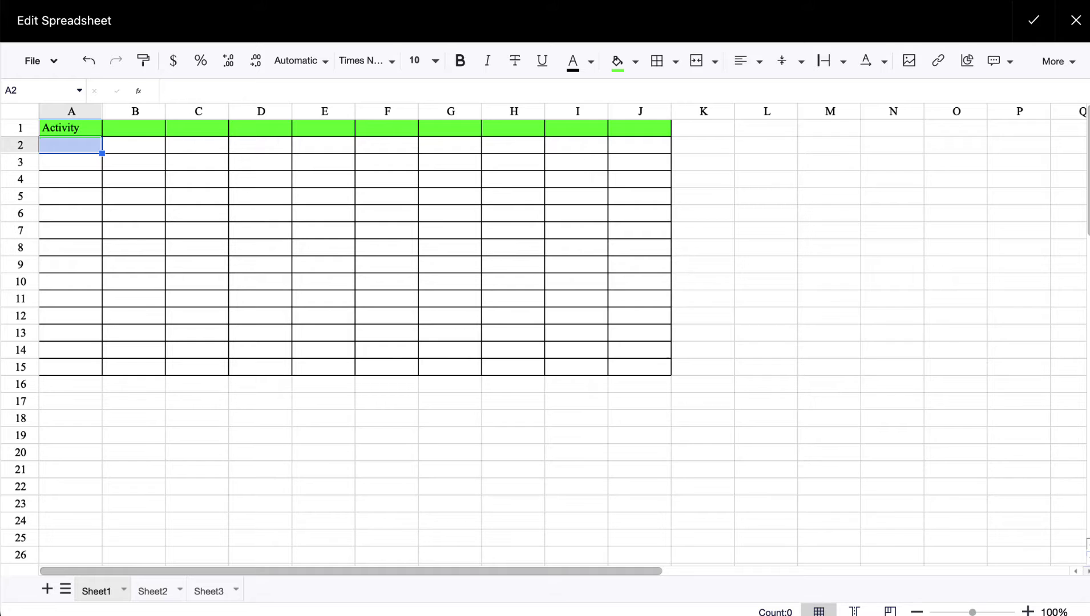
left_click(134, 127)
type("Type")
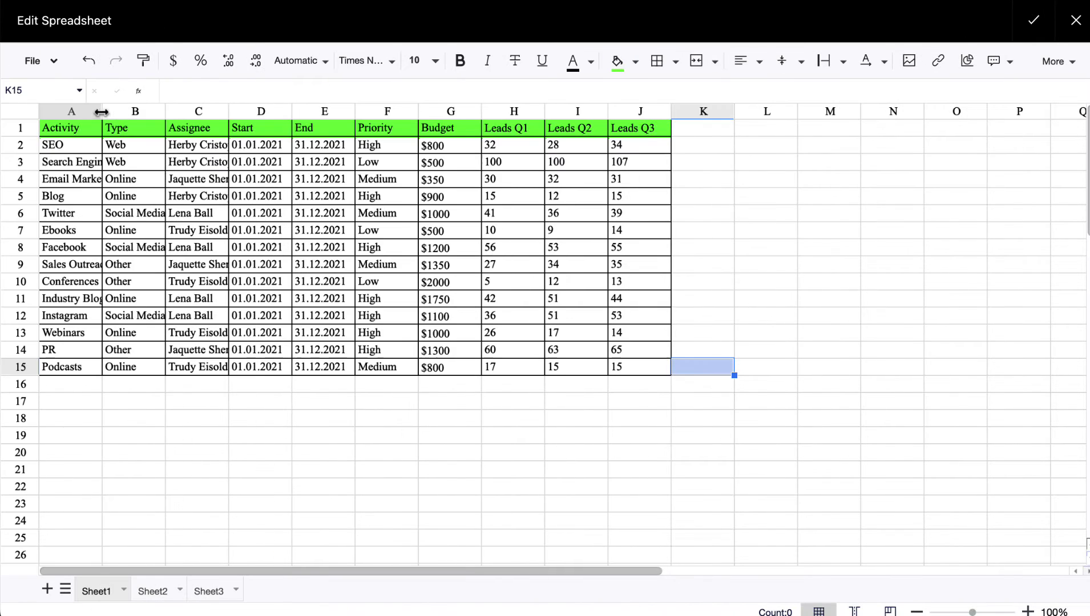
Step: Widen the columns to fit their contents and make header row A1:J1 bold
left_click_drag(166, 112, 394, 114)
left_click_drag(98, 136, 799, 136)
left_click(461, 61)
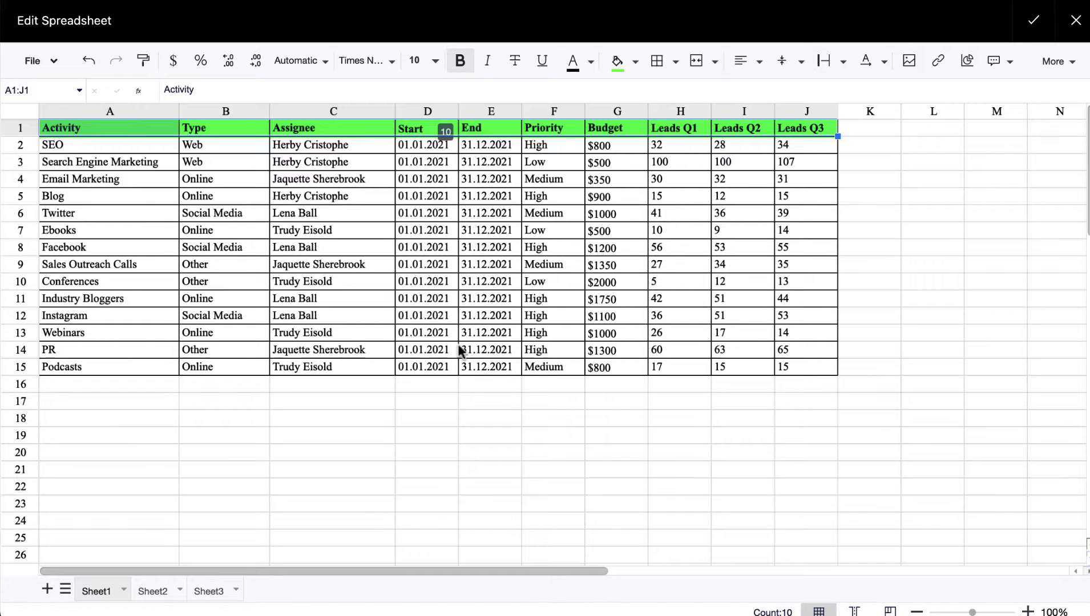
left_click(522, 399)
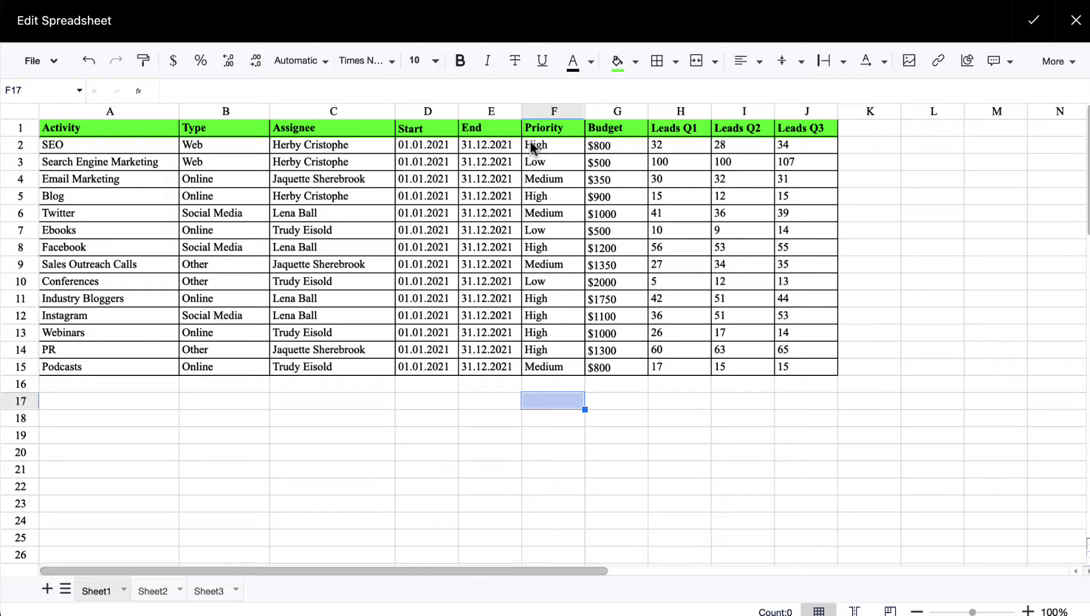
Step: Centre the Start and End dates in D2:E15 horizontally and vertically
left_click_drag(411, 146, 496, 368)
left_click(759, 61)
left_click(775, 114)
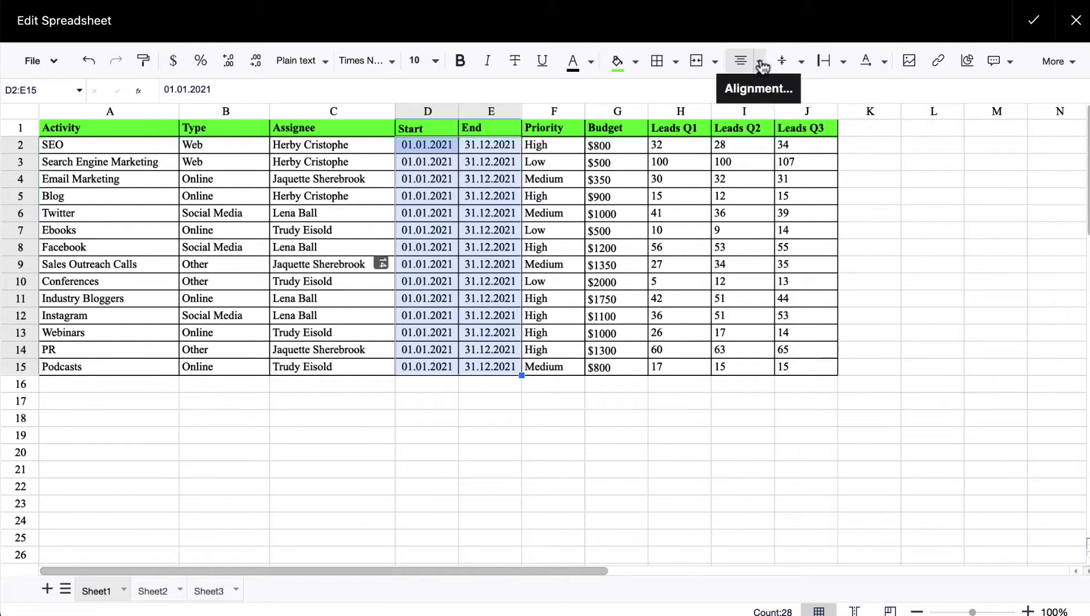
left_click(801, 61)
left_click(818, 108)
left_click(793, 196)
left_click_drag(673, 151, 810, 368)
Step: Apply a red-yellow-green colour scale to the Leads Q1–Q3 values in H2:J15
left_click(1078, 63)
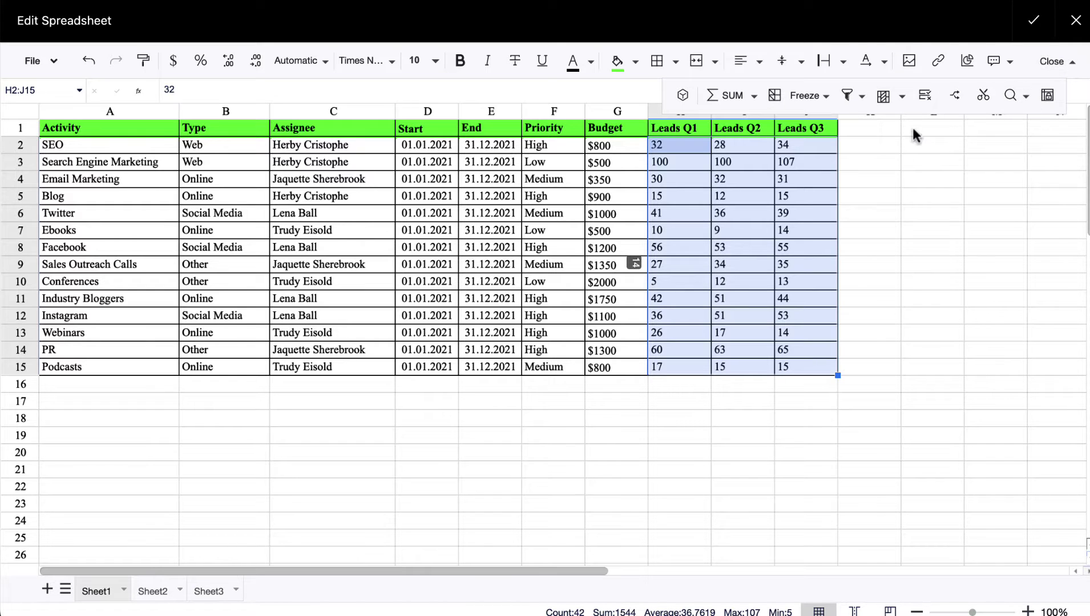
left_click(901, 98)
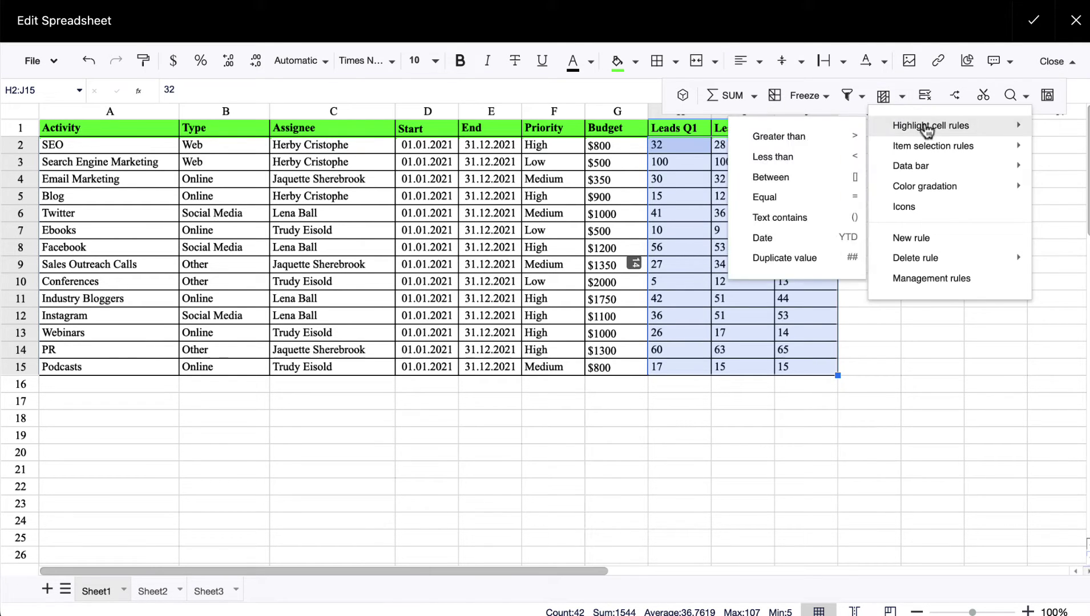
mouse_move(947, 194)
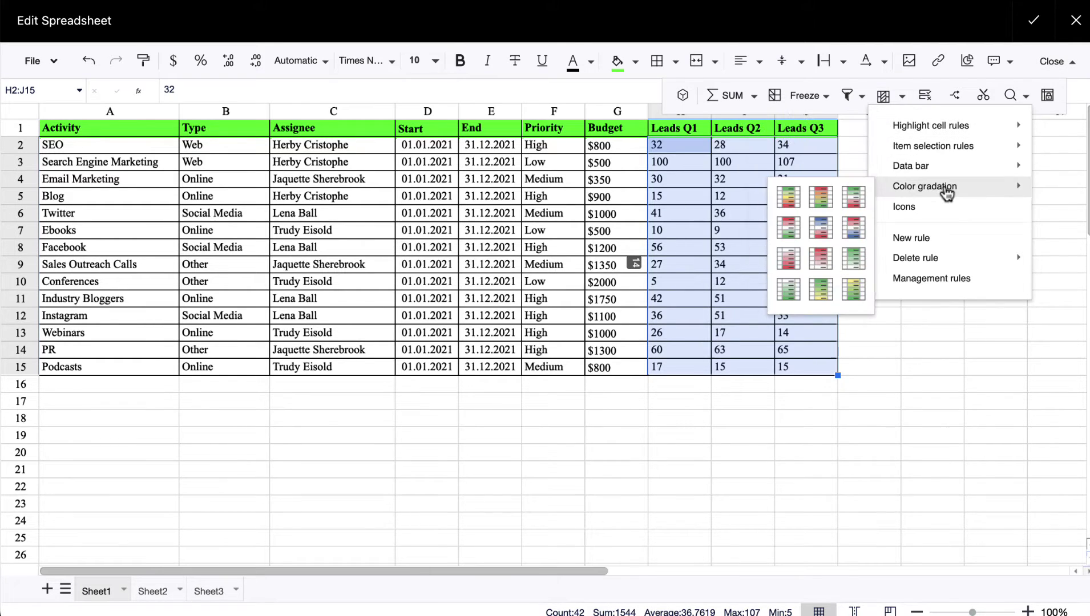
left_click(821, 197)
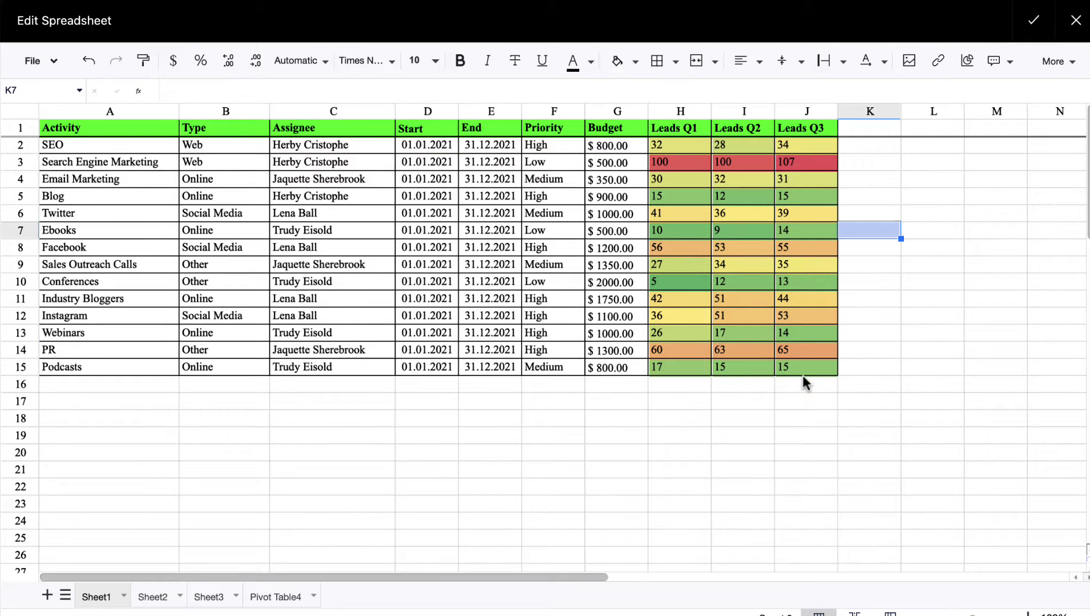
Step: Add an AVERAGE of Leads Q3 in J16 and a SUM of the Budget column in G16
left_click(802, 385)
left_click(1057, 62)
left_click(756, 96)
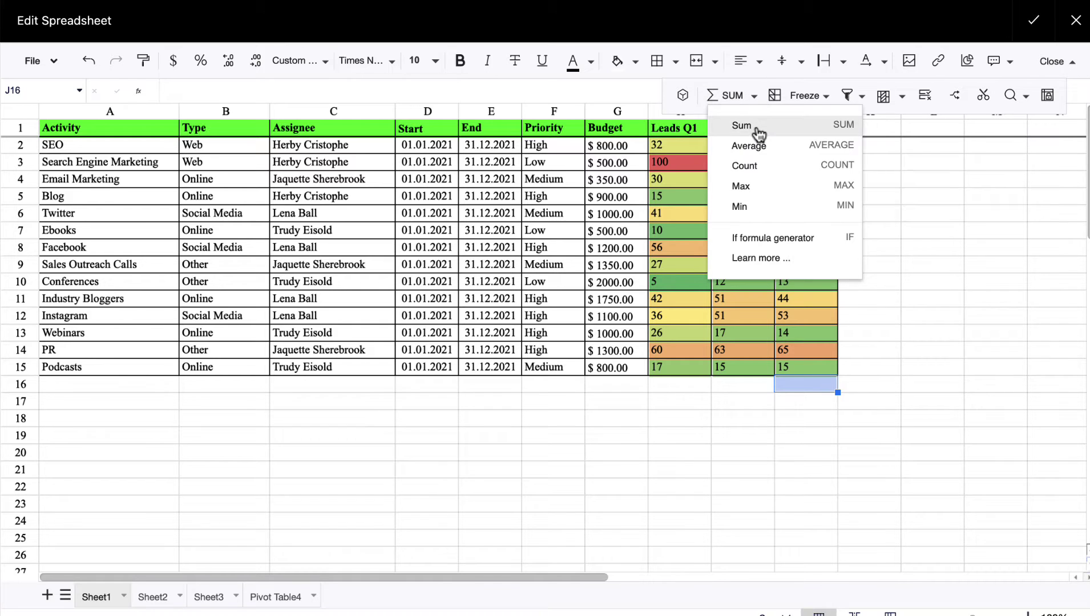
left_click(759, 146)
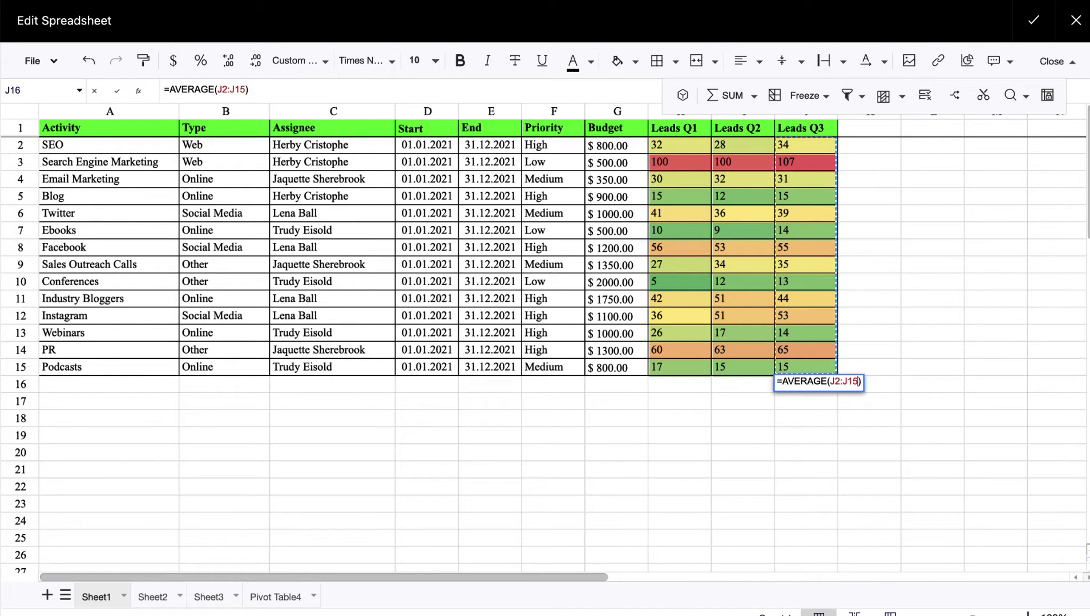
key("Return")
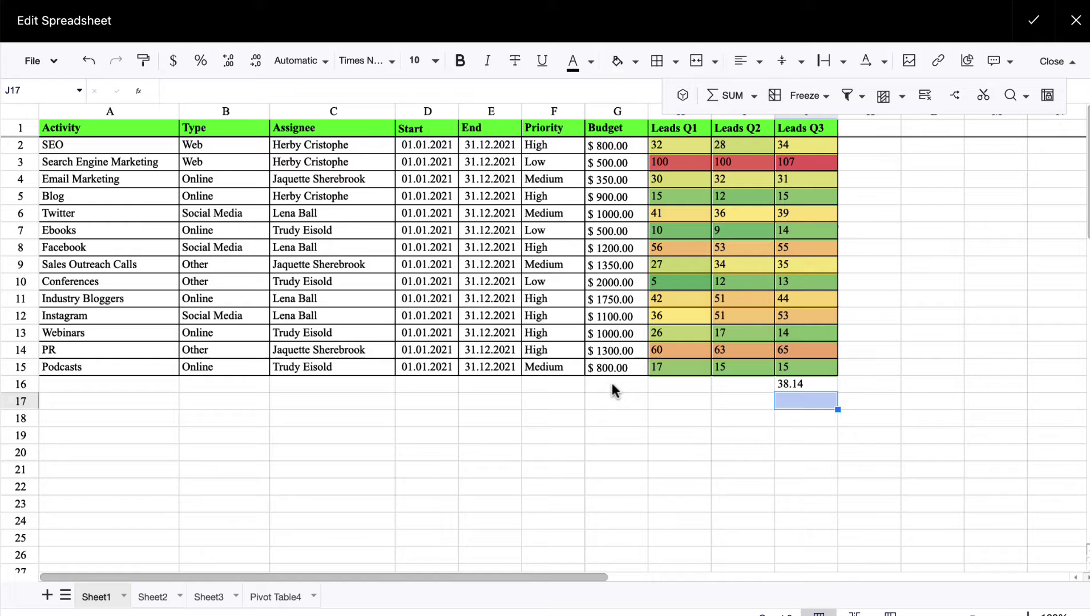
left_click(607, 388)
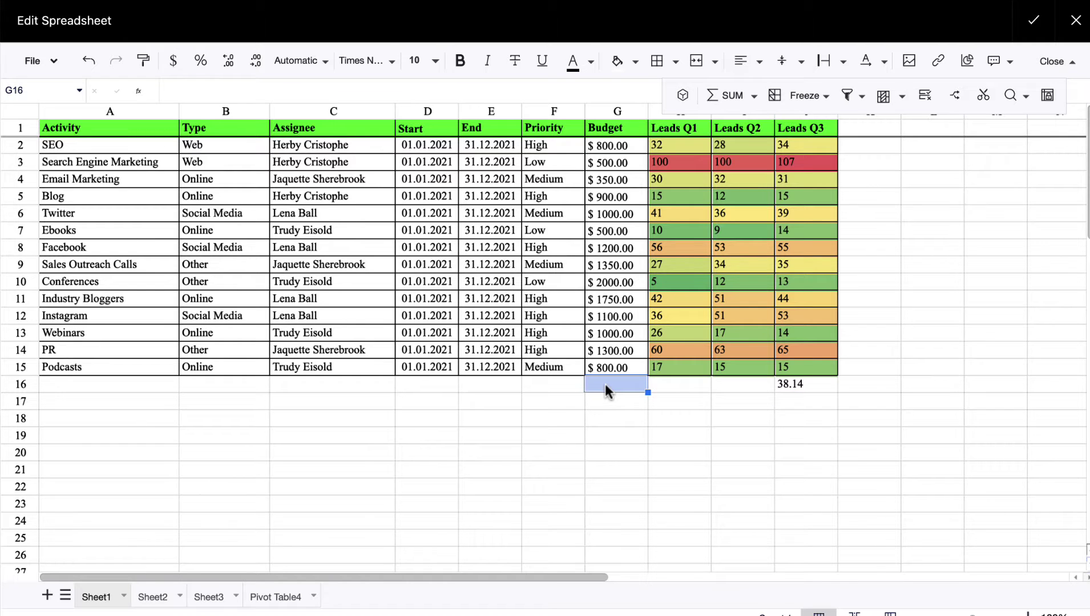
left_click(754, 100)
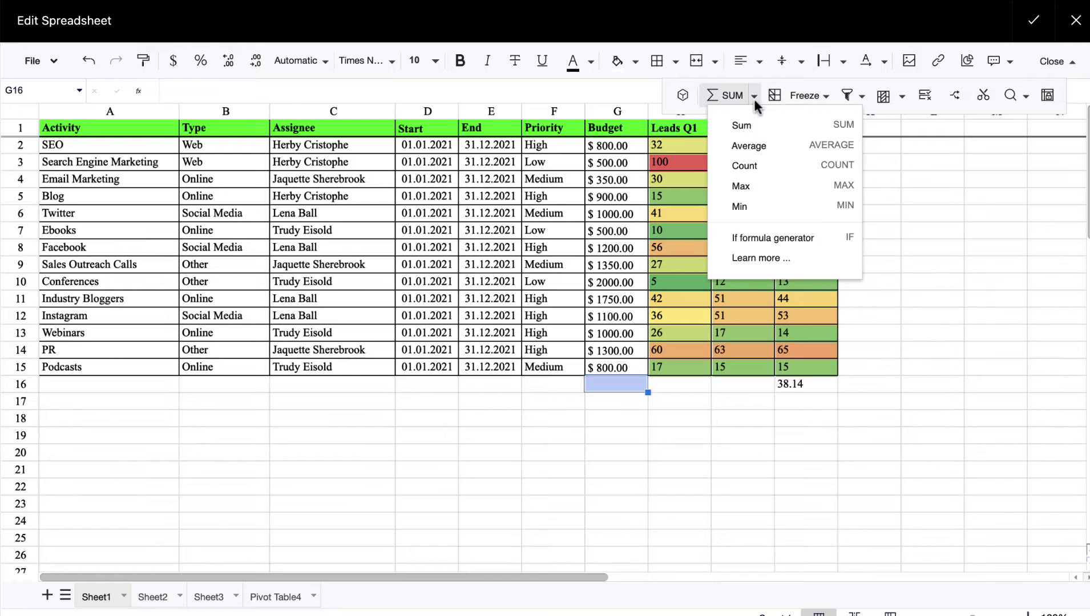
left_click(757, 126)
key("Return")
Step: Reduce J16's decimal places, then delete the totals in J16 and G16
left_click(777, 387)
left_click(254, 61)
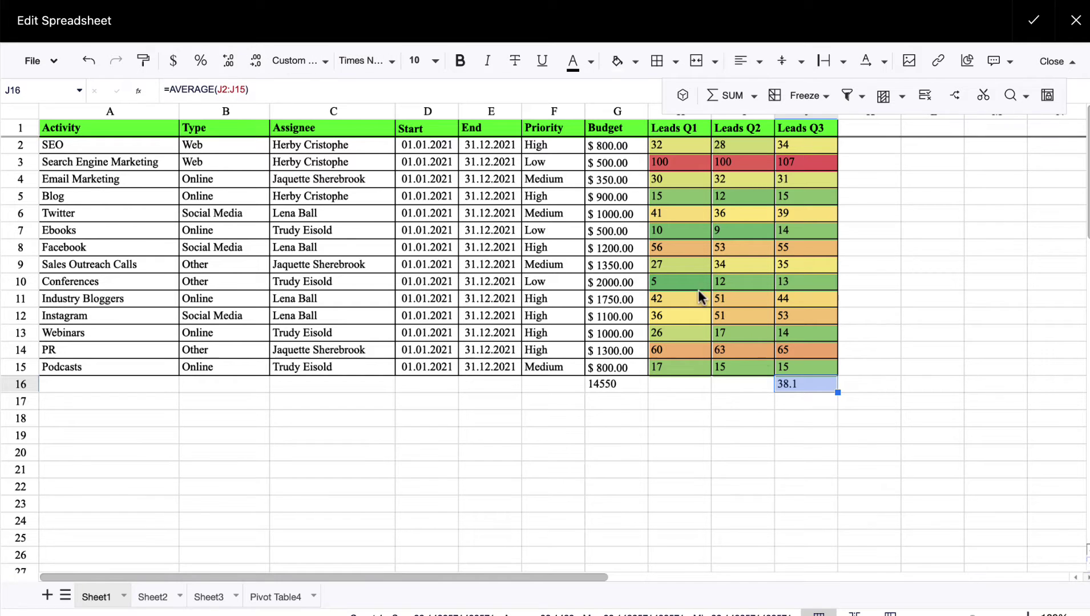
key("Delete")
left_click(630, 384)
key("Delete")
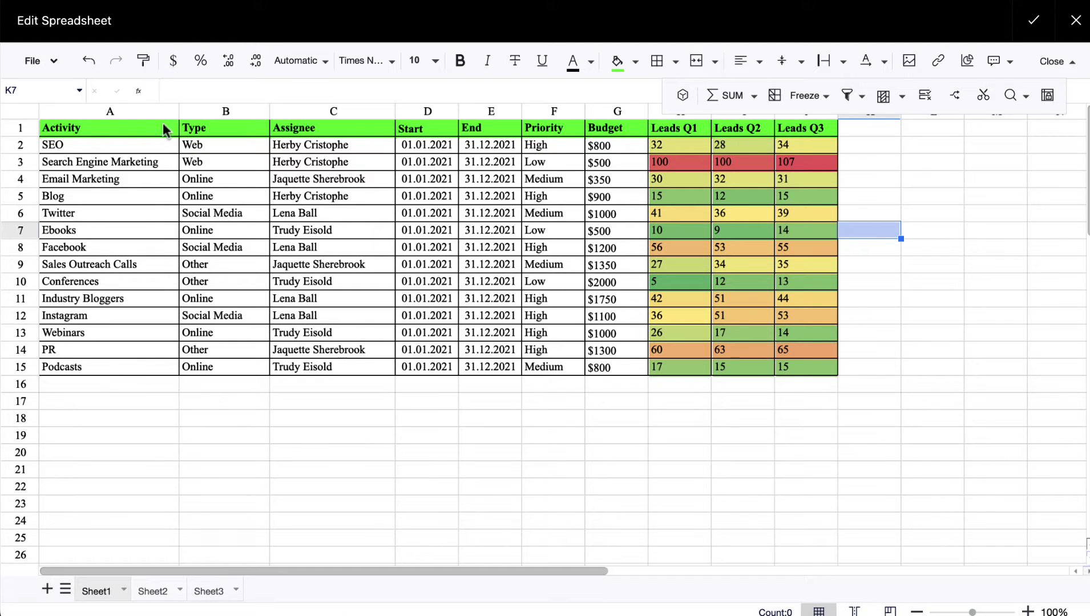
left_click_drag(137, 130, 401, 129)
Step: Freeze the header row so it stays fixed at the top of the sheet
key("ctrl+shift+Right")
left_click(826, 96)
left_click(816, 125)
scroll(822, 194, "down", 9)
scroll(823, 194, "up", 9)
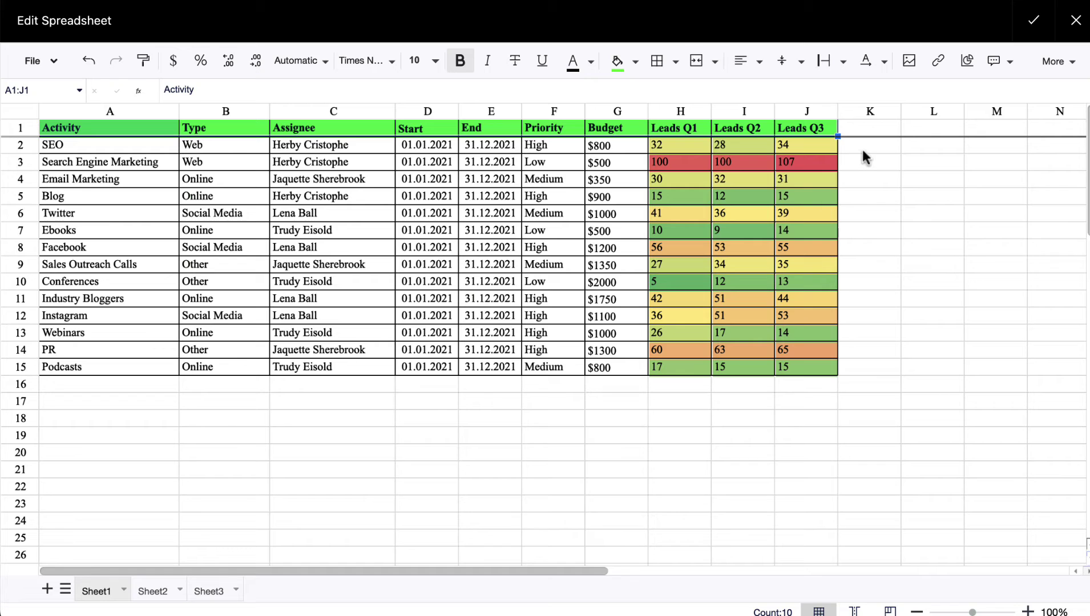
left_click(1072, 64)
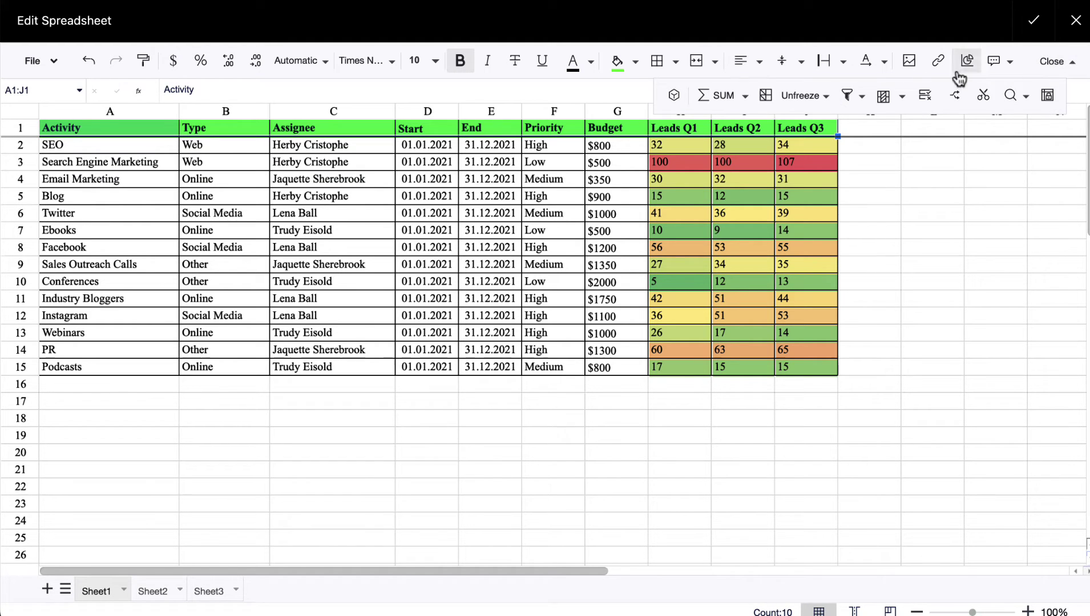
left_click(607, 217)
Step: Filter the Priority column to exclude Low, leaving High and Medium rows
left_click(548, 127)
key("ctrl+shift+Down")
left_click(856, 97)
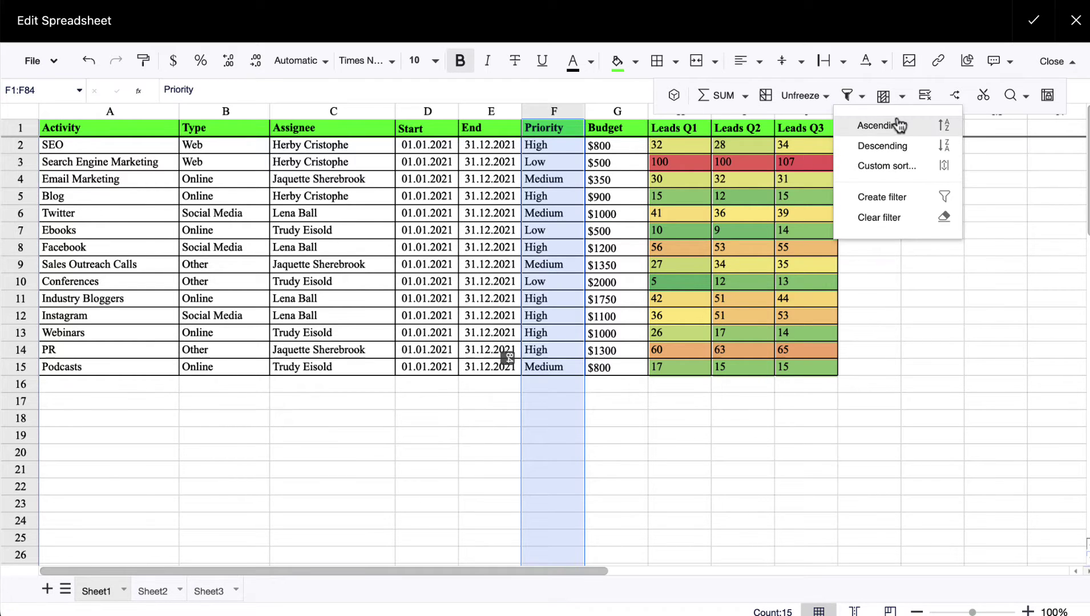
left_click(896, 200)
left_click(575, 128)
mouse_move(641, 230)
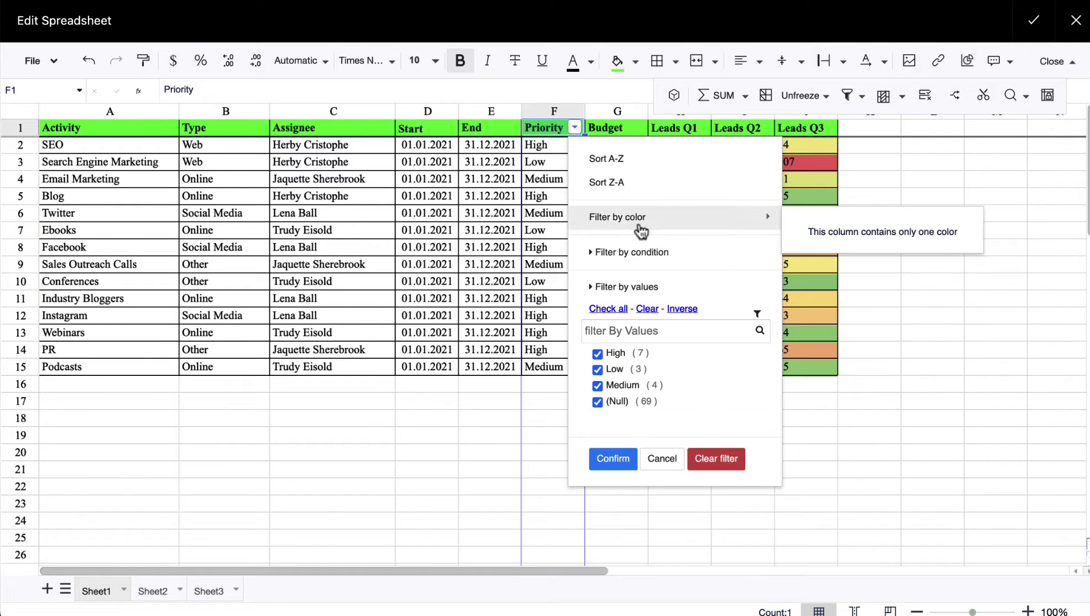
left_click(598, 369)
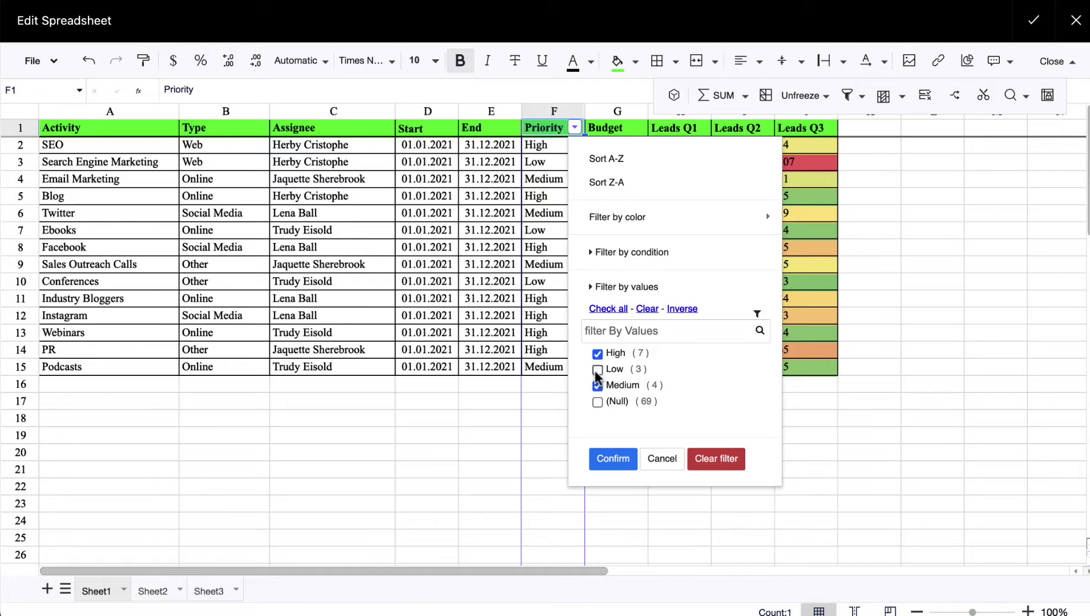
left_click(612, 459)
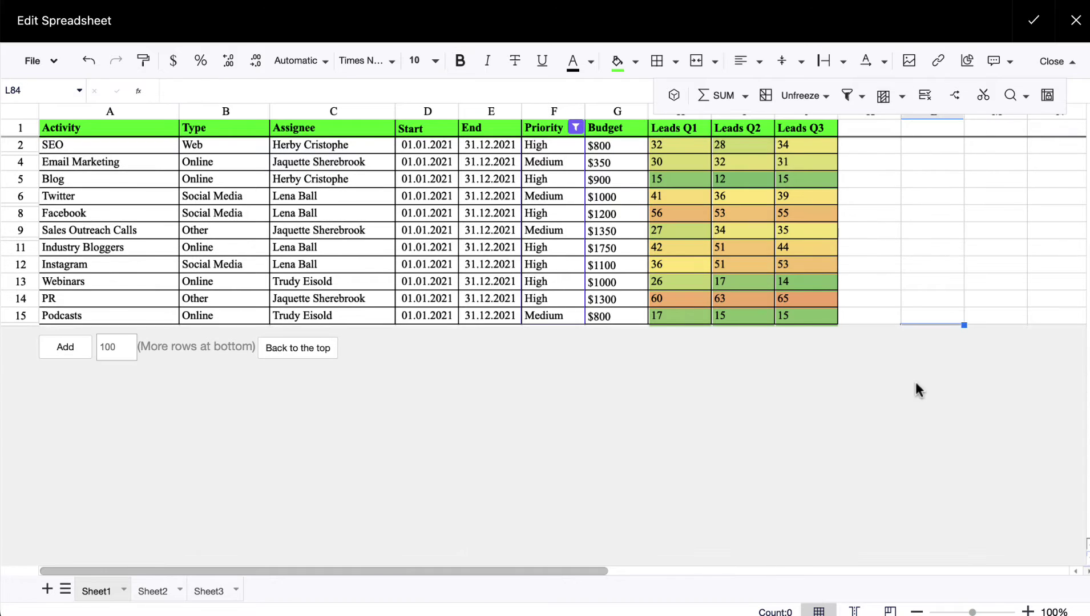
left_click(1061, 62)
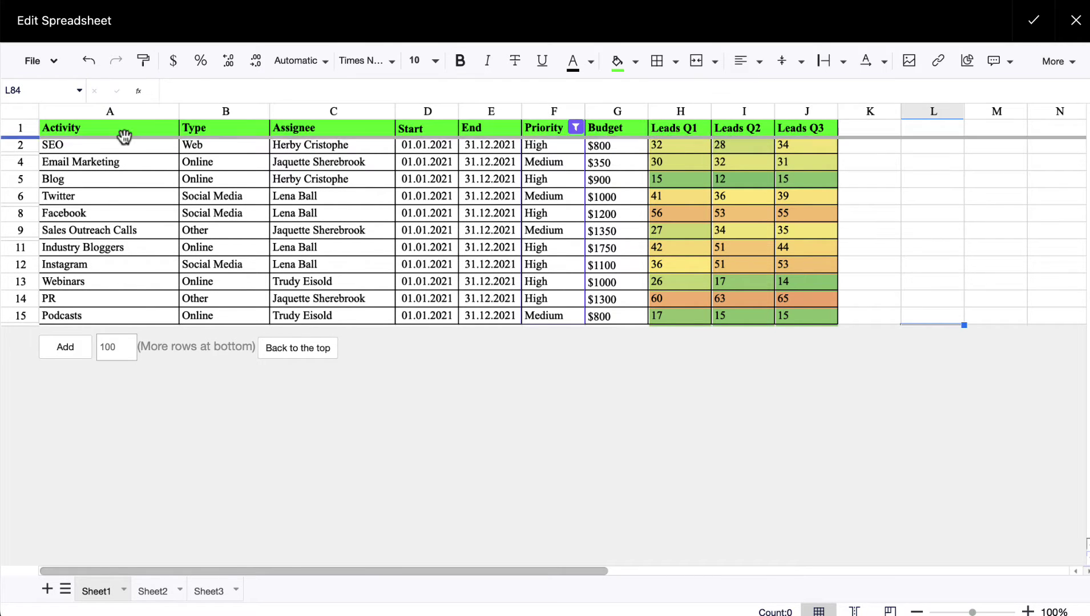
left_click_drag(122, 131, 811, 321)
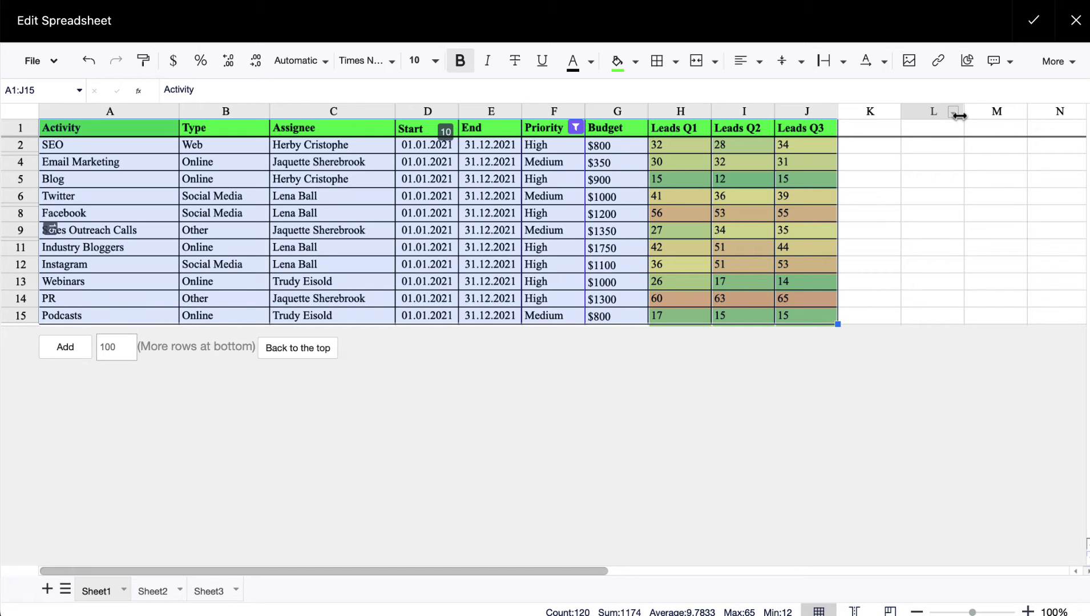
Step: Create a pivot table with Assignee as rows and Leads Q1, Q2, Q3 as values
left_click(1061, 62)
left_click(686, 102)
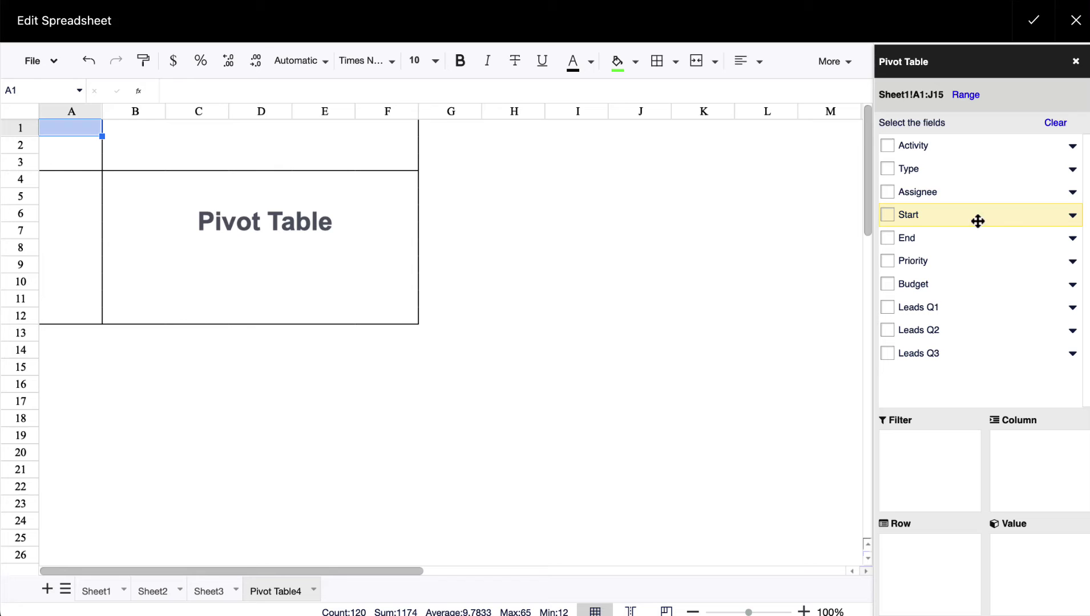
left_click(887, 192)
left_click_drag(1036, 443, 937, 561)
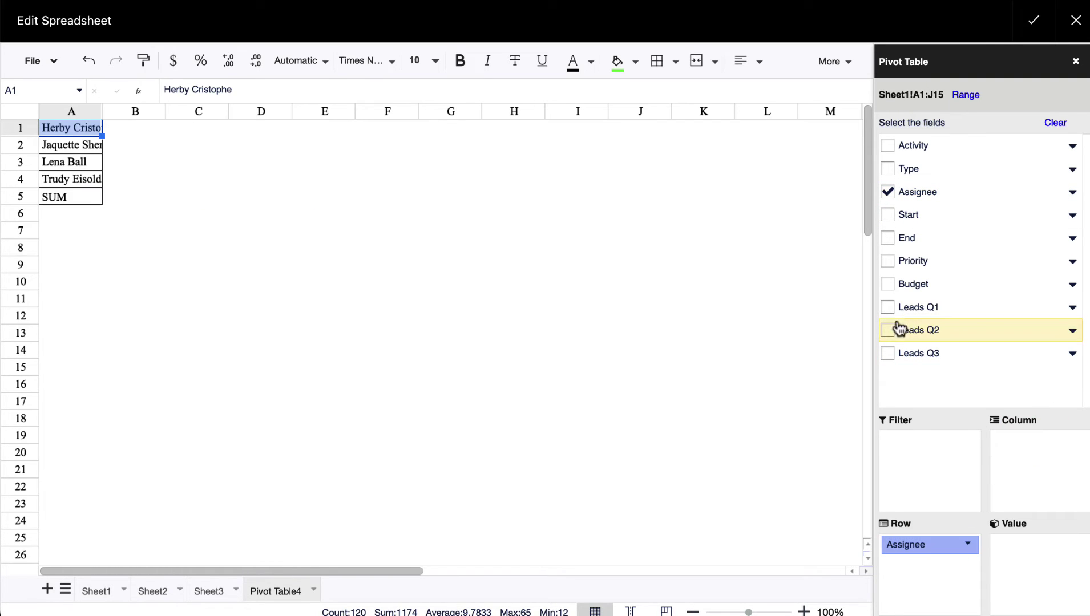
left_click(888, 309)
left_click(888, 331)
left_click(888, 354)
left_click_drag(938, 566, 1030, 546)
left_click_drag(1037, 456, 1027, 577)
left_click_drag(1028, 443, 1036, 585)
Step: Change the Leads Q1–Q3 pivot values from count to sum and return to Sheet1
left_click(1079, 545)
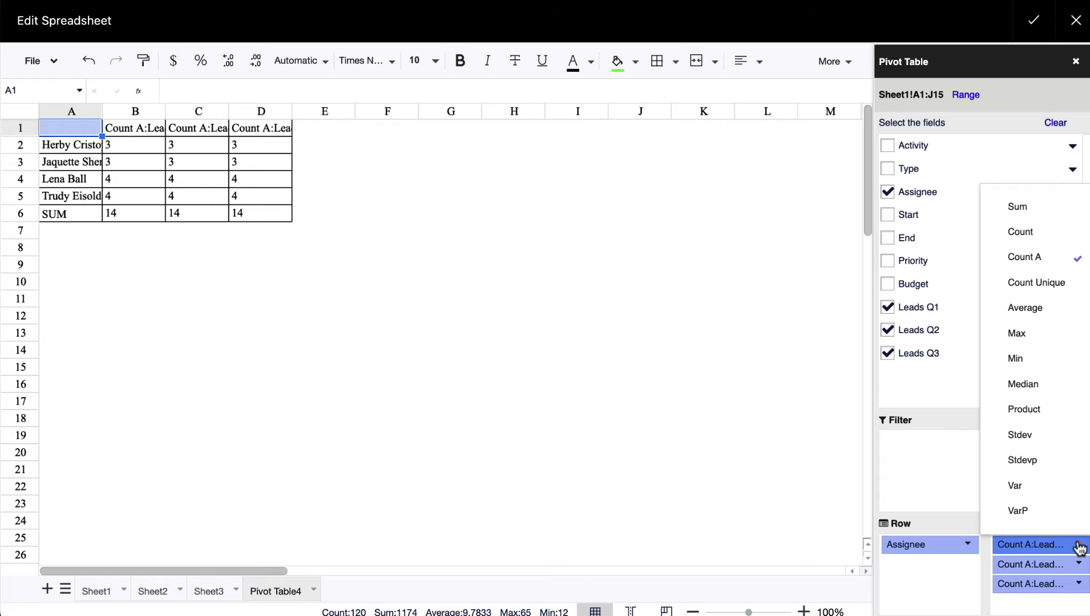
left_click(1023, 212)
left_click(1080, 565)
left_click(1040, 224)
left_click(1079, 583)
left_click(1052, 248)
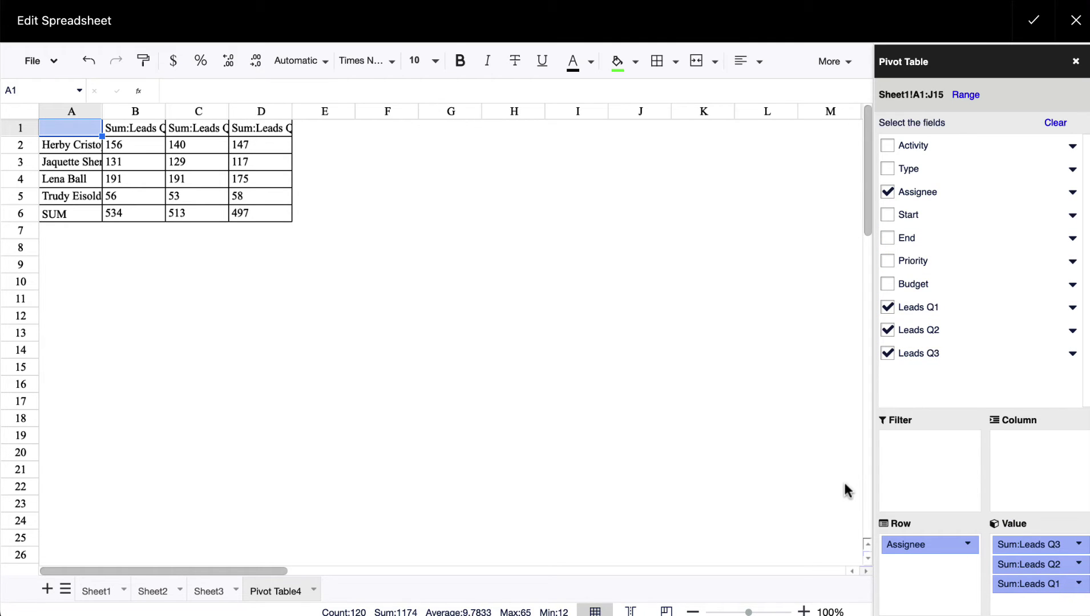
left_click(102, 595)
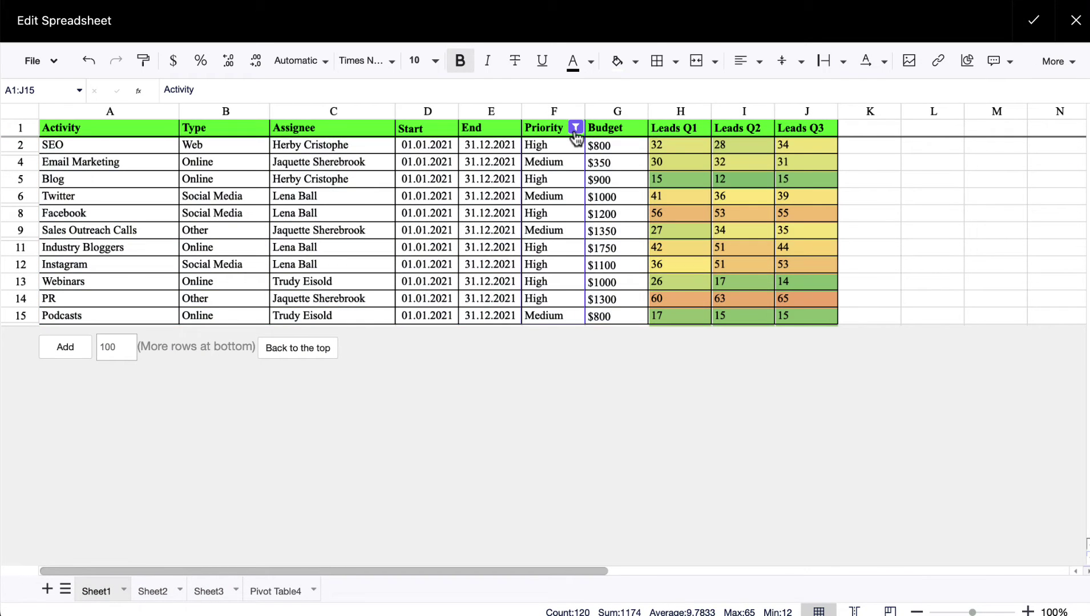
Step: Insert a chart of the filtered table A1:J15 and place it in rows 16–29
left_click(576, 128)
left_click(628, 455)
left_click_drag(61, 128, 804, 326)
left_click(967, 61)
left_click_drag(333, 122, 381, 335)
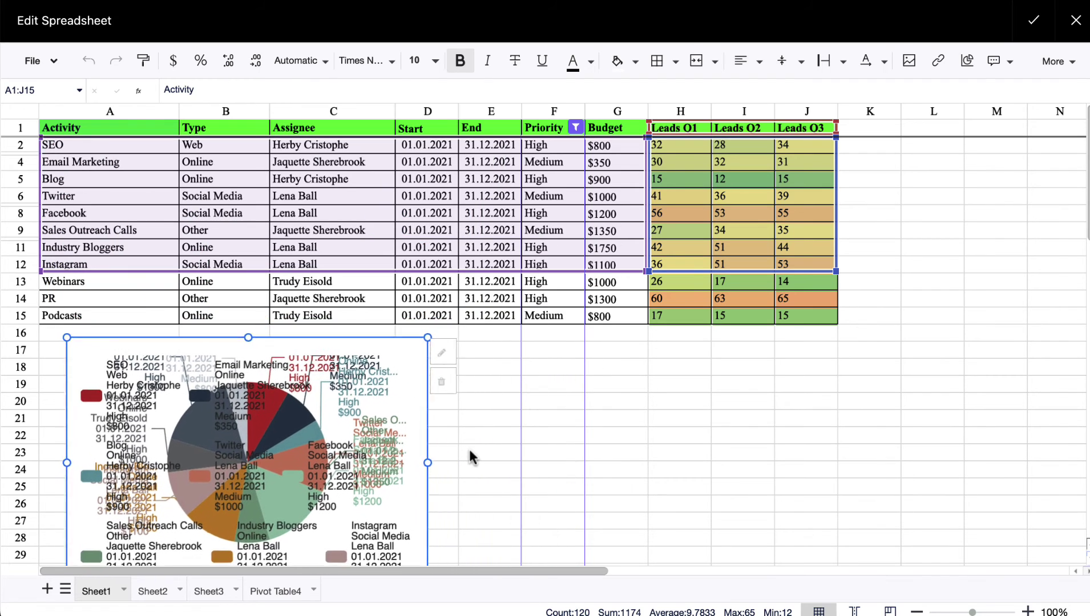
Step: Try line and smoothed chart types, settle on Stacked Column, and save the spreadsheet
left_click(437, 349)
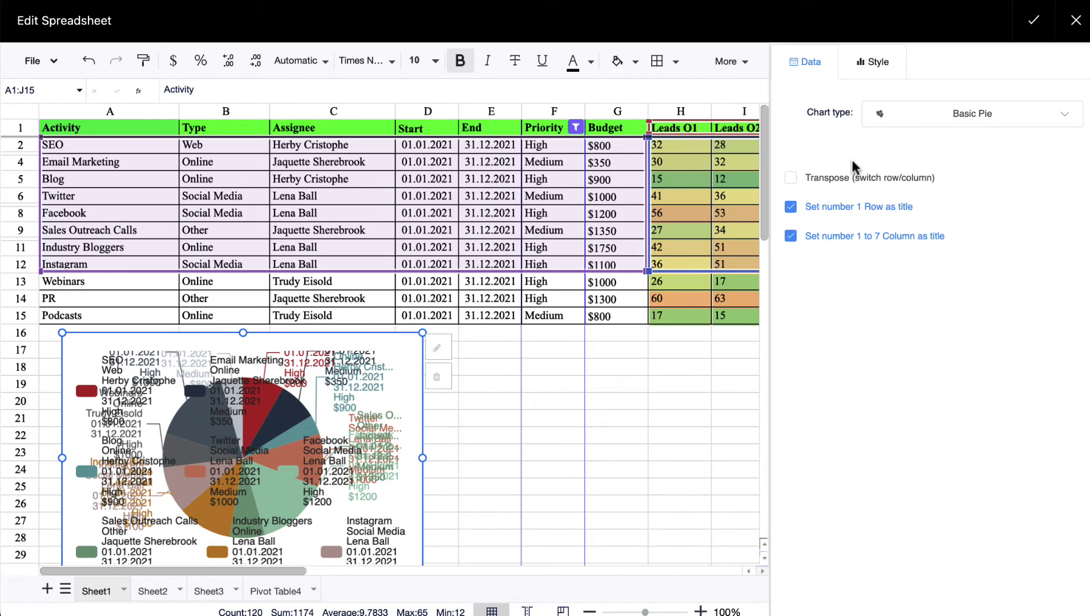
left_click(1034, 114)
left_click(839, 203)
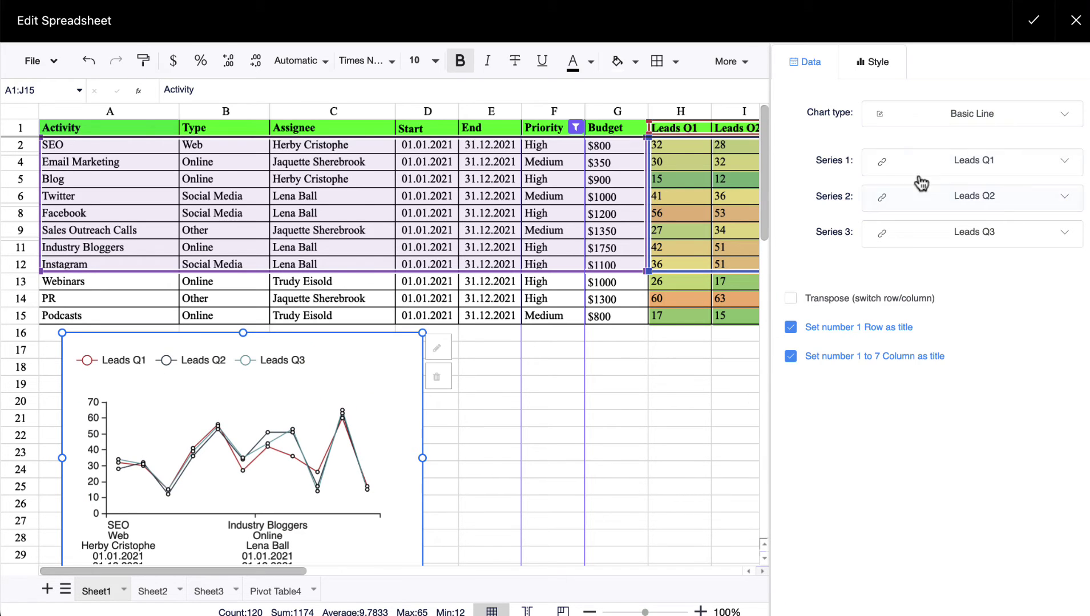
left_click(1004, 130)
left_click(961, 196)
left_click(1020, 117)
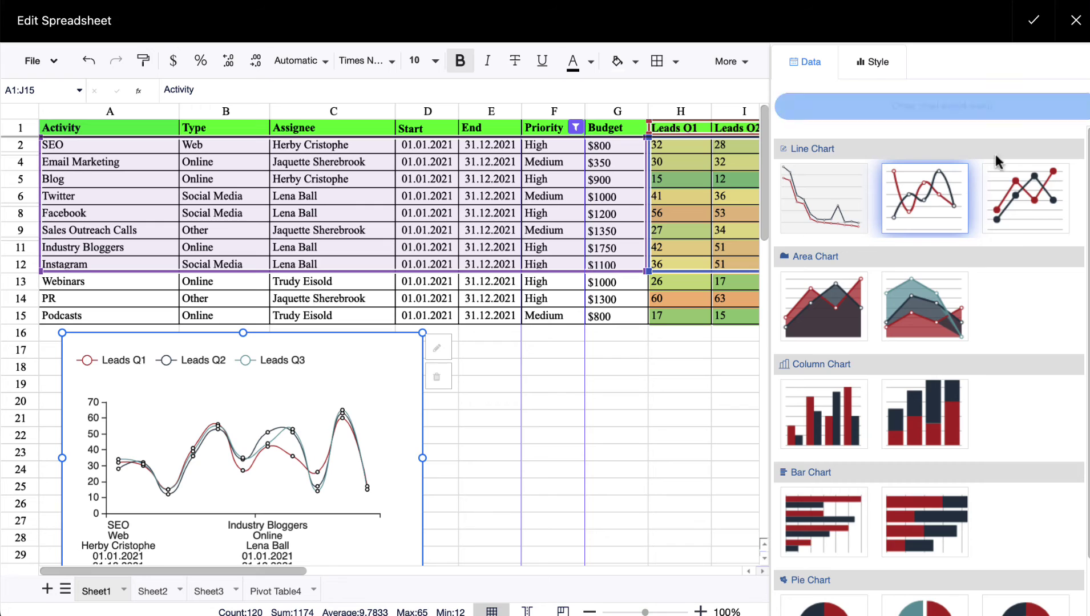
left_click(897, 450)
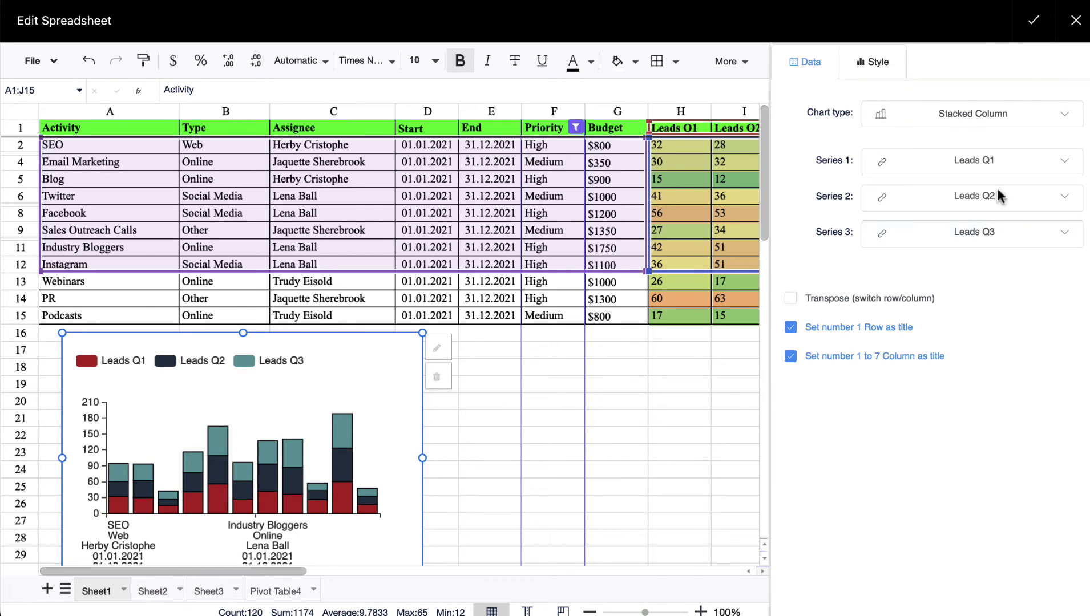
left_click(1033, 22)
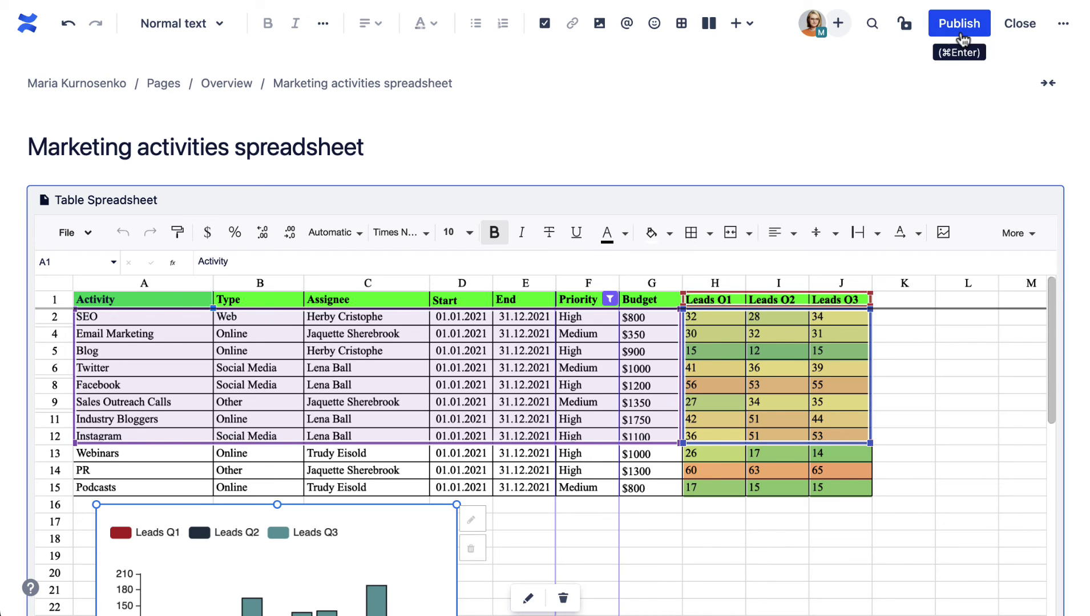
Step: Publish the page, then enter $700 as the Podcasts budget in cell G15
left_click(961, 29)
left_click(938, 432)
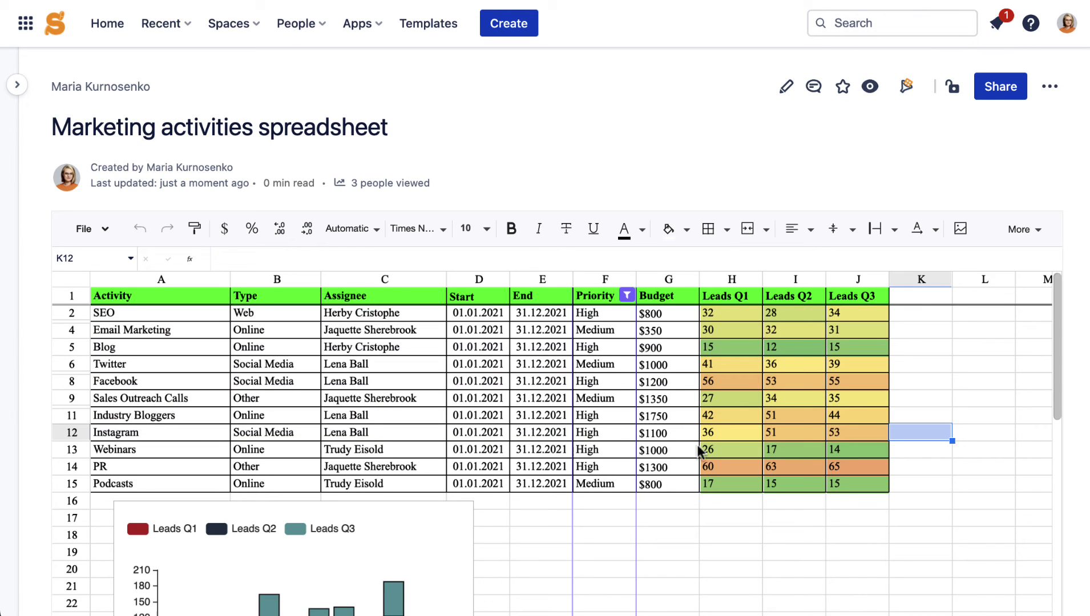
left_click(663, 486)
type("$700")
key("Return")
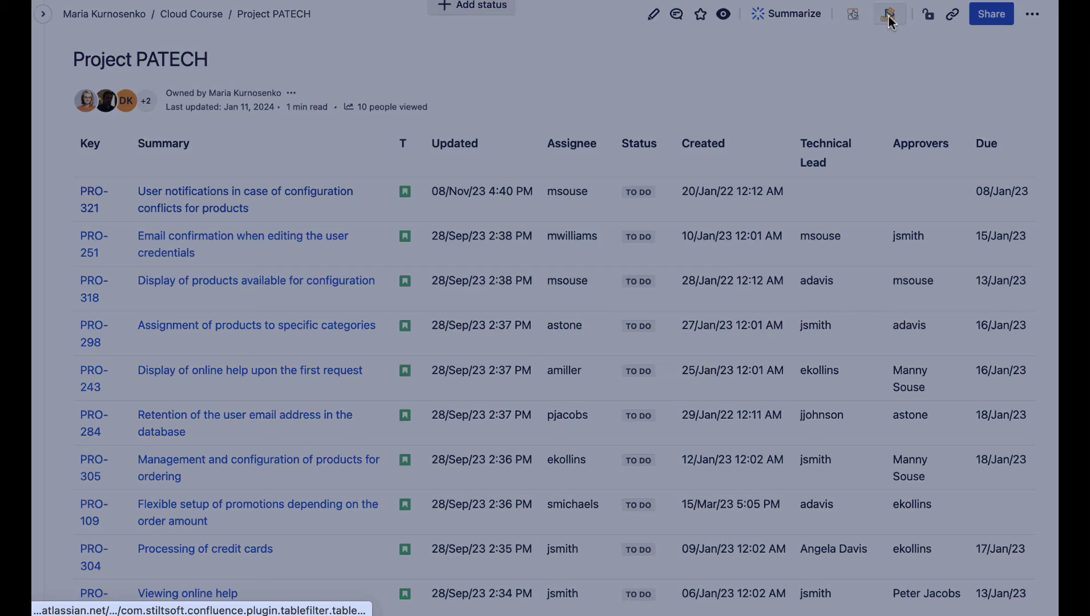
Step: Convert the Jira 1 issues table into a spreadsheet
left_click(608, 349)
left_click(317, 194)
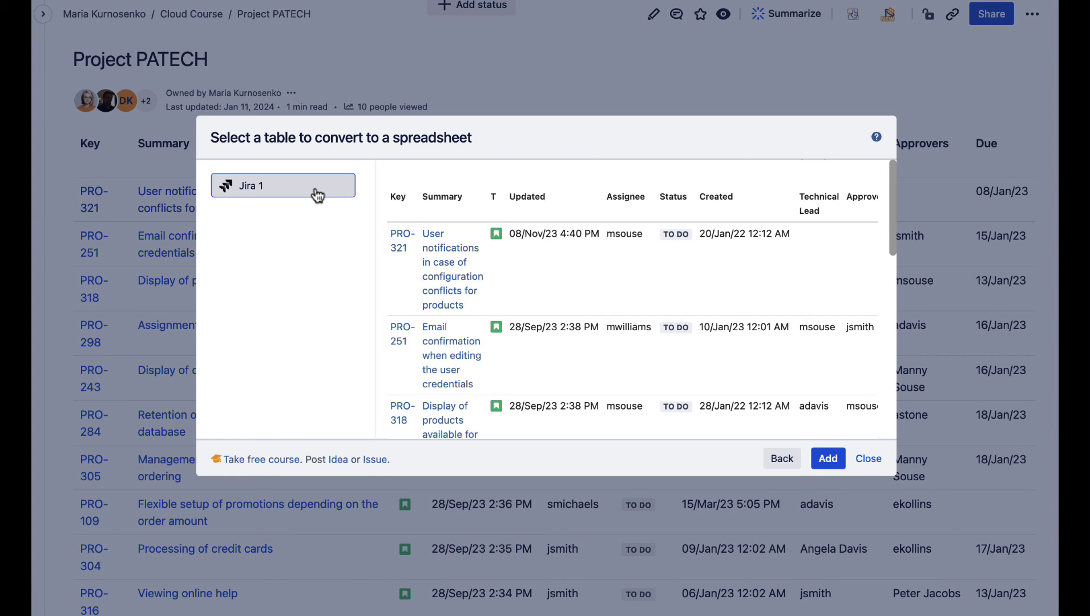
left_click(828, 460)
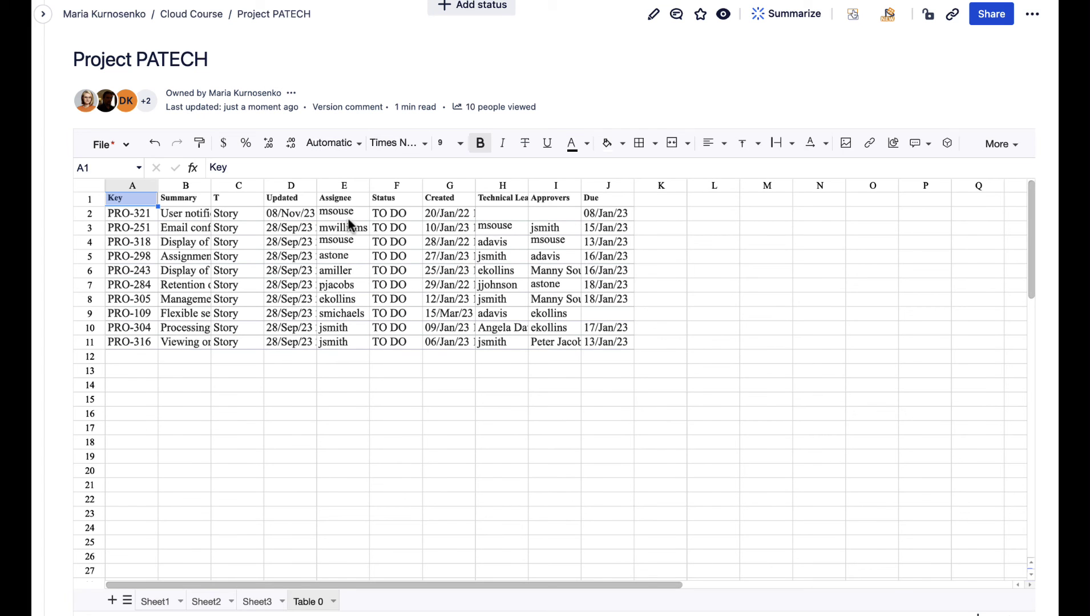
Step: Filter the Assignee column (column E) to show only two chosen assignees
left_click(339, 187)
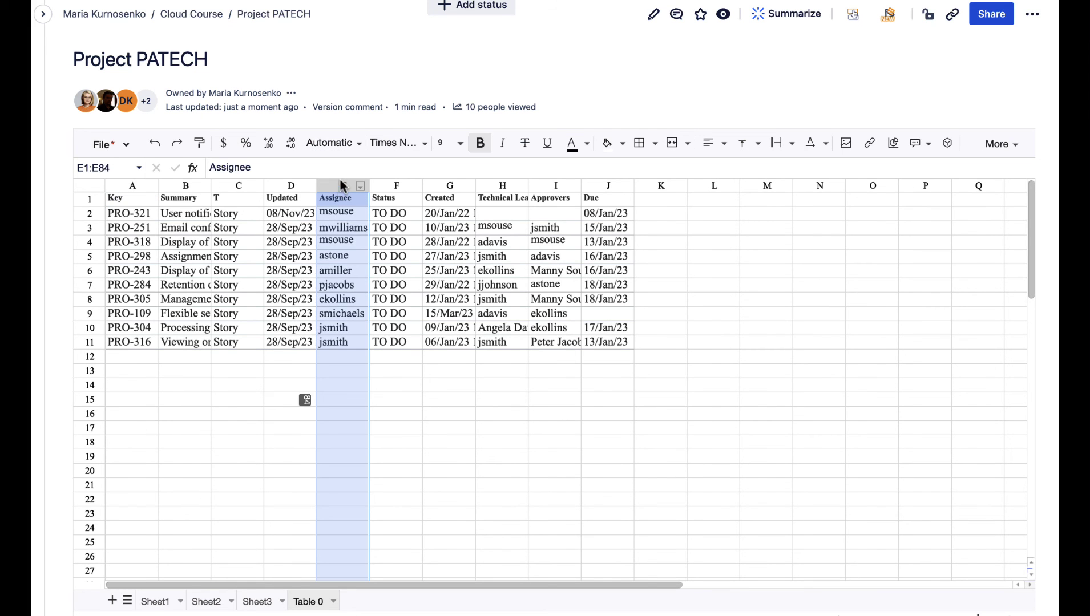
left_click(1004, 144)
left_click(836, 204)
left_click(864, 292)
left_click(360, 198)
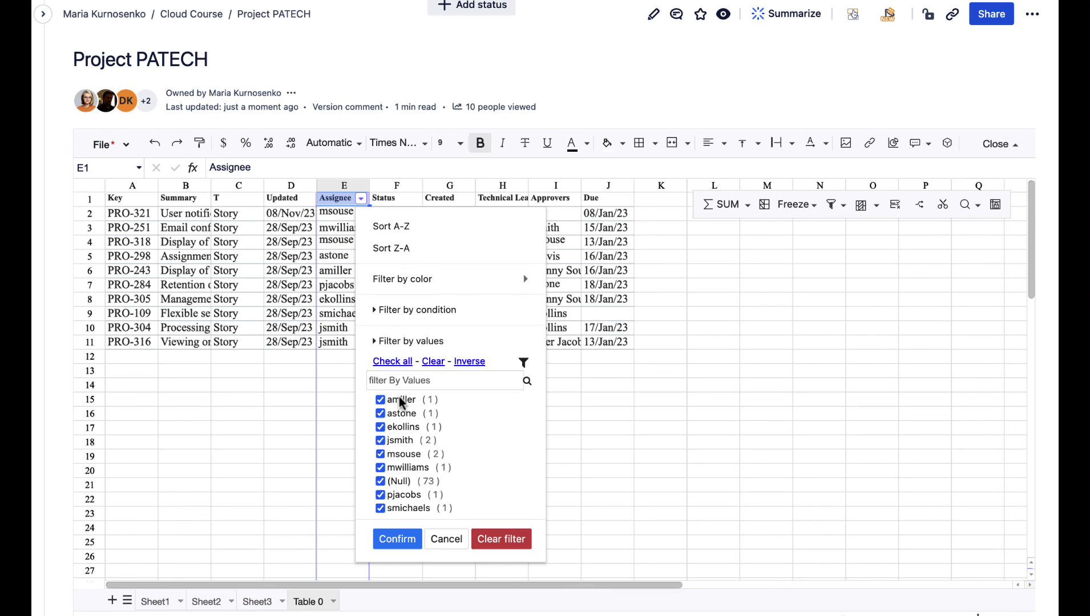
left_click(434, 363)
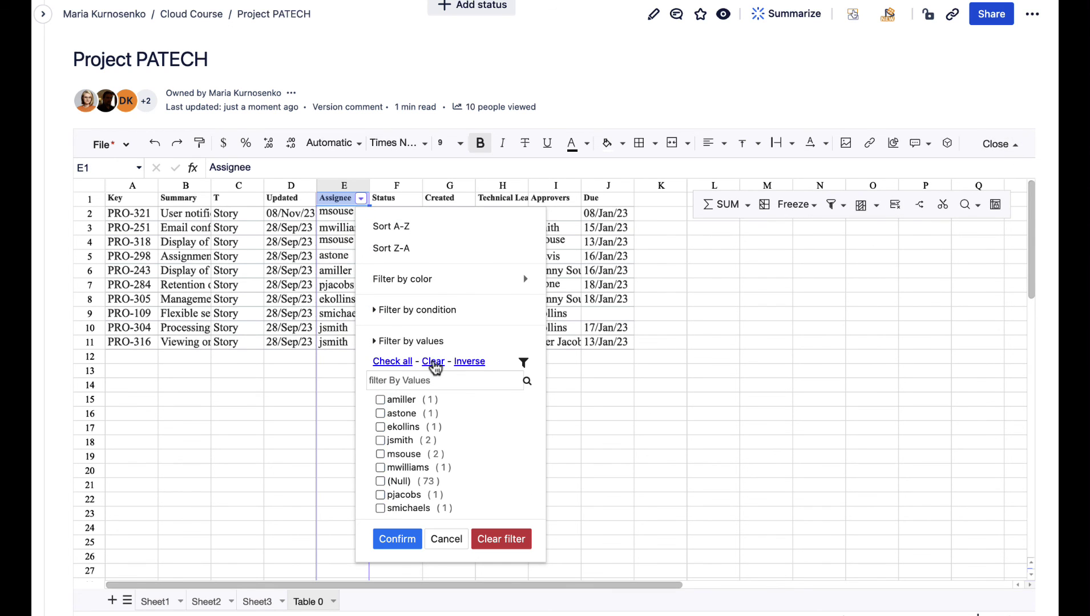
left_click(380, 454)
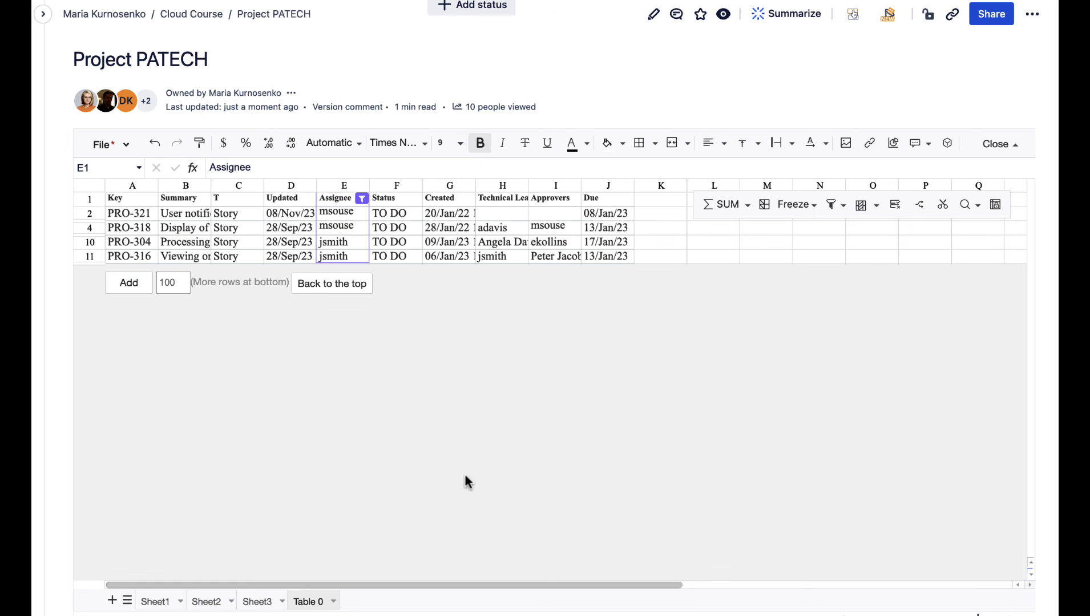